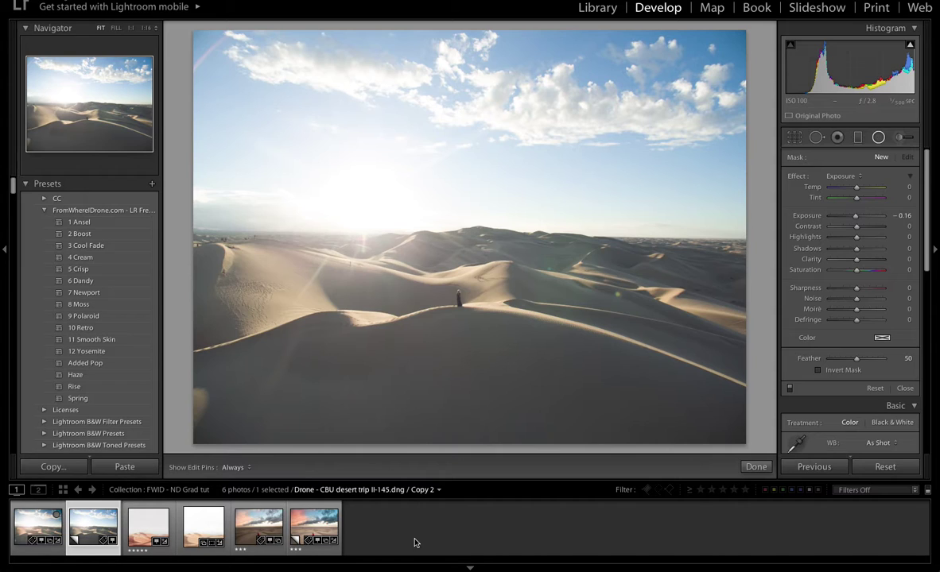
- Compare the original edit with Copy 2, then apply the 3 Cool Fade preset to Copy 2
left_click(37, 525)
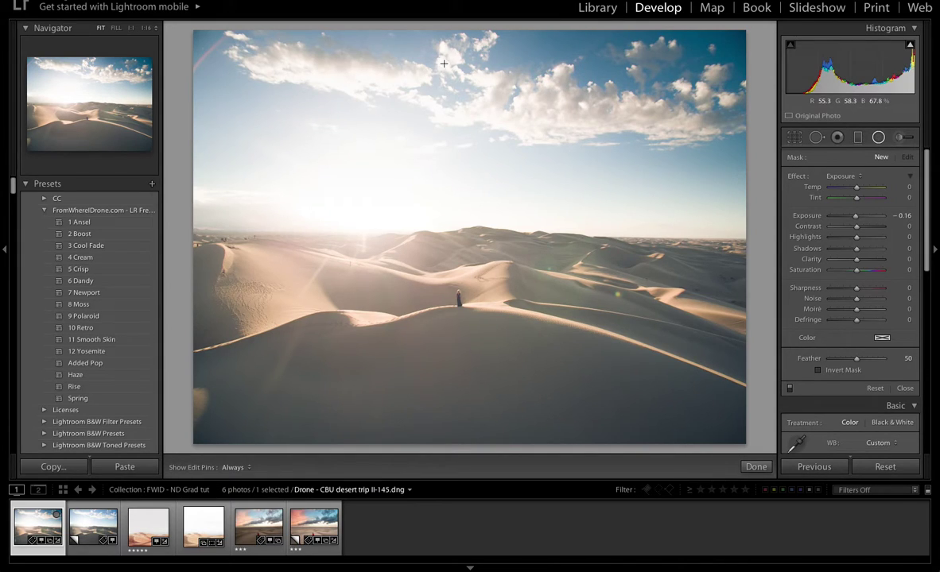
left_click(89, 529)
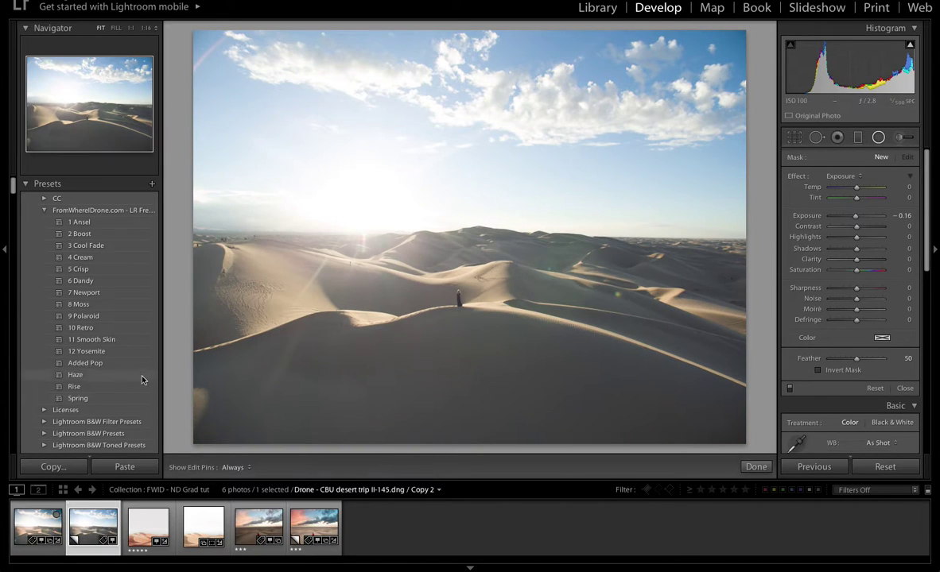
left_click(90, 246)
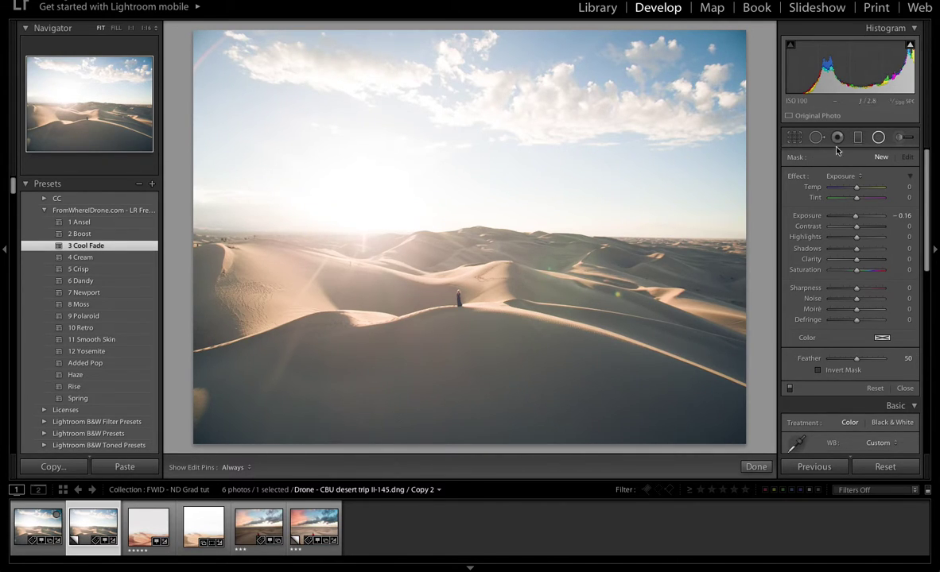
- Drag a graduated filter across the horizon, lower Exposure to -1.41 and reset Highlights to 0
left_click(858, 138)
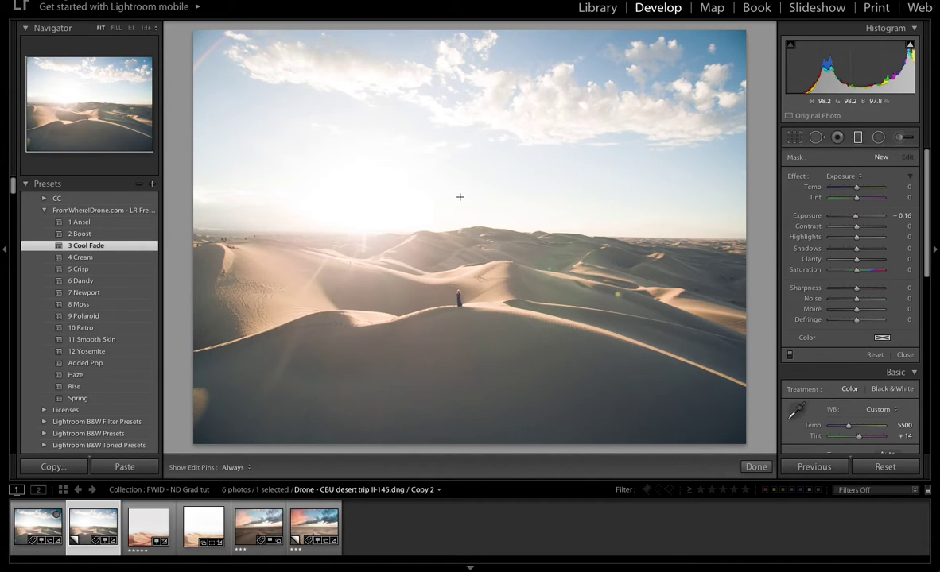
left_click_drag(456, 197, 459, 272)
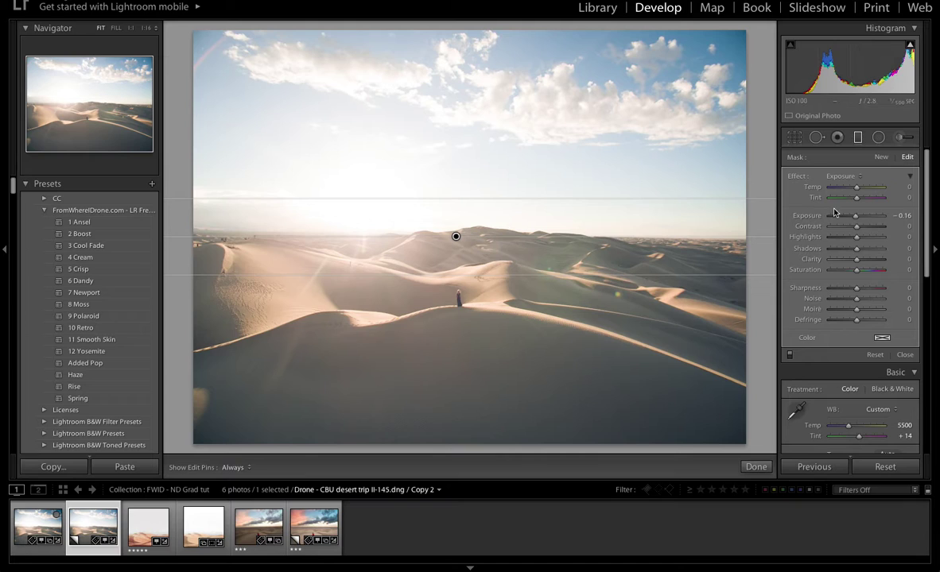
left_click_drag(856, 218, 854, 275)
double_click(804, 236)
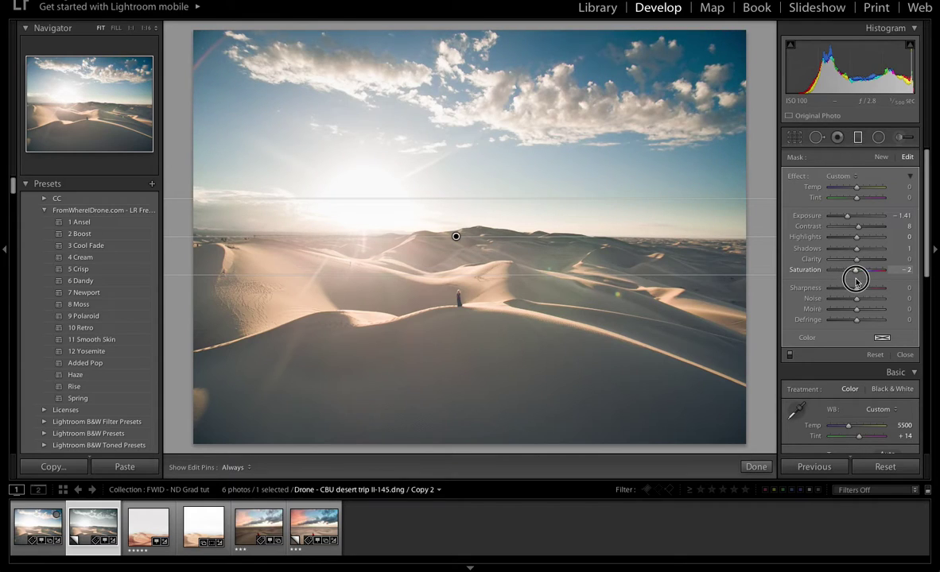
- Redraw the horizon filter at Exposure -1.67, Highlights 100, Saturation -24, then open the pink desert photo
left_click(875, 356)
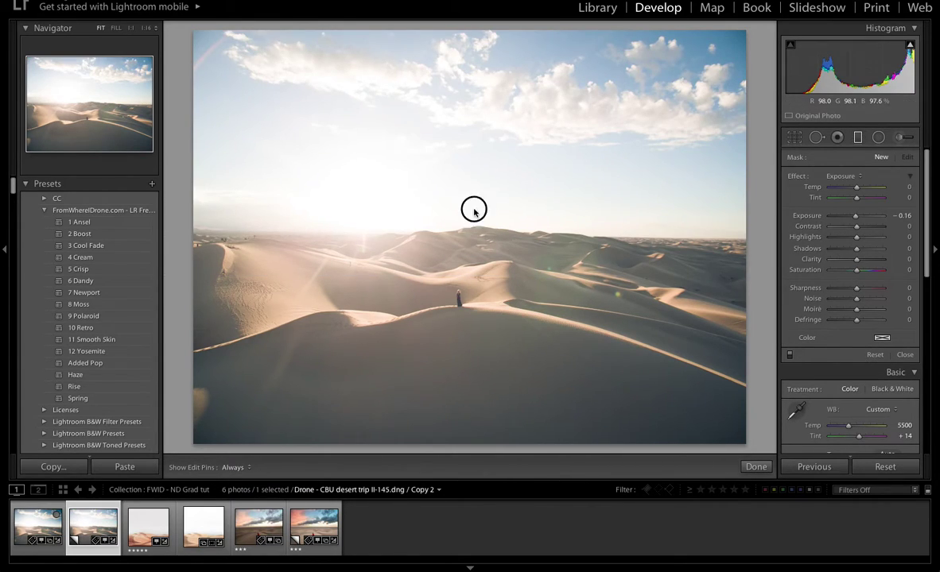
left_click_drag(473, 198, 474, 268)
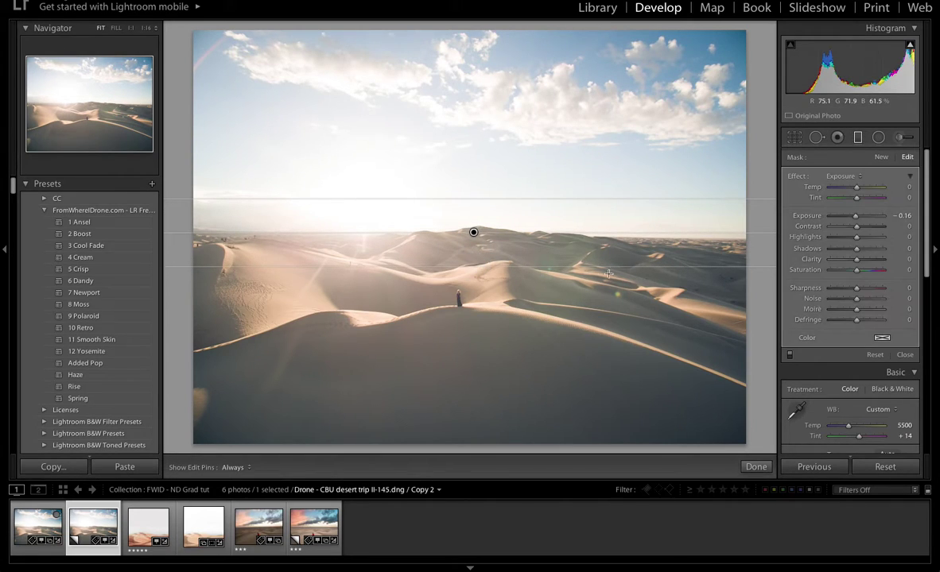
left_click_drag(854, 216, 844, 215)
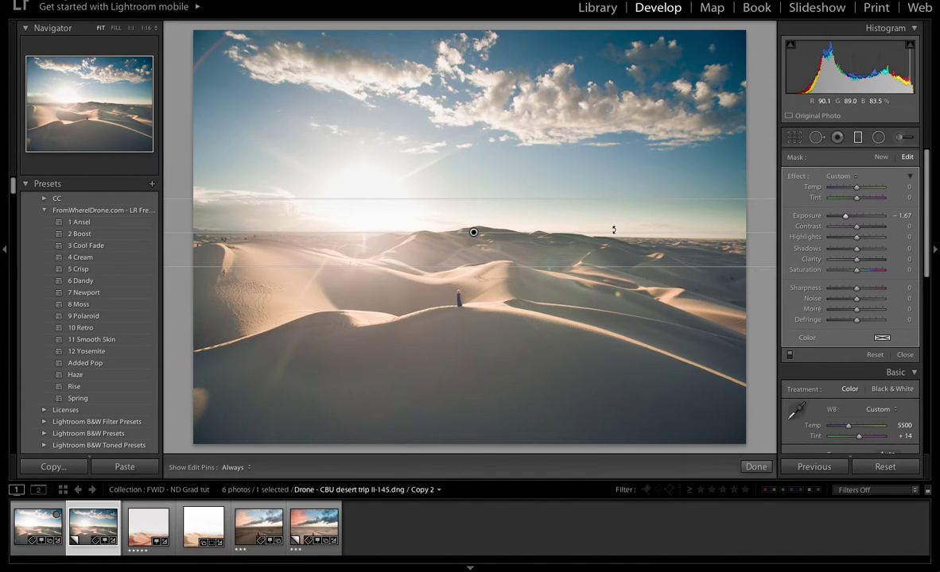
left_click_drag(863, 240, 913, 237)
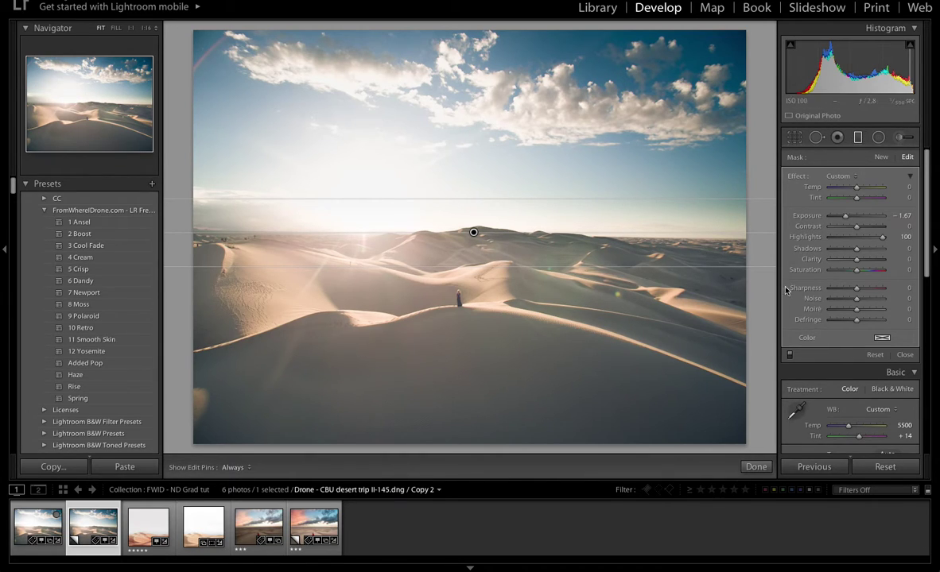
mouse_move(868, 270)
left_mouse_down()
mouse_move(907, 271)
mouse_move(849, 274)
left_mouse_up()
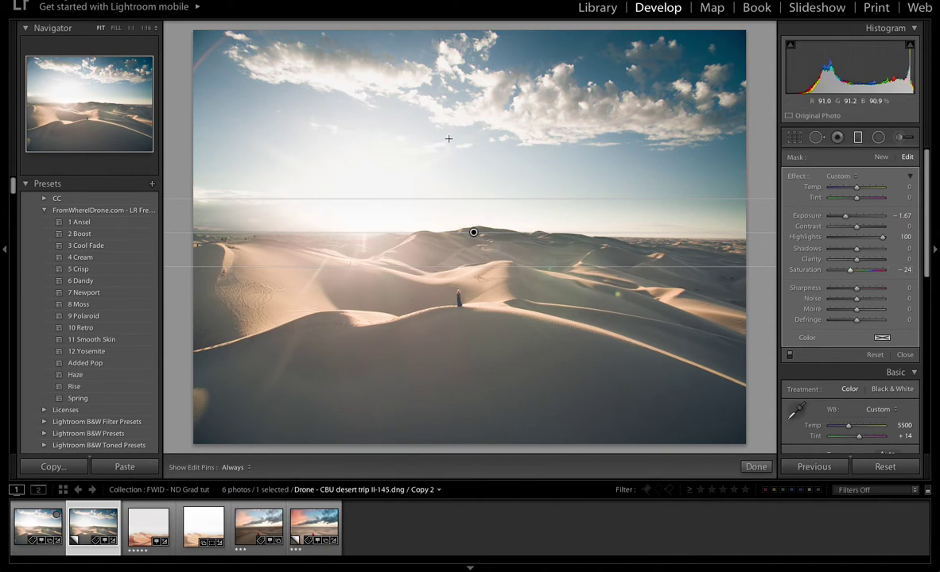
left_click(145, 528)
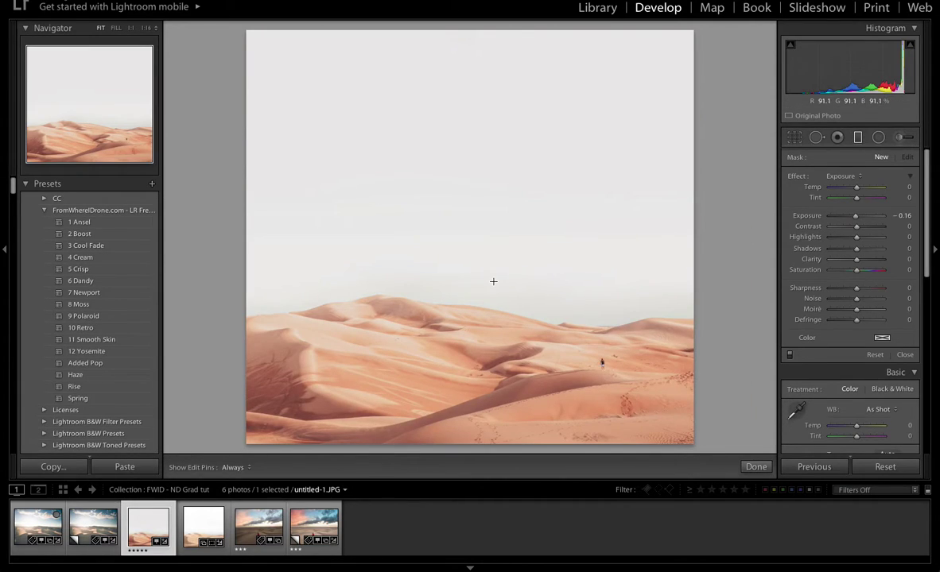
- On the white desert photo, place a graduated filter above the dunes with Exposure 2.41
left_click(215, 524)
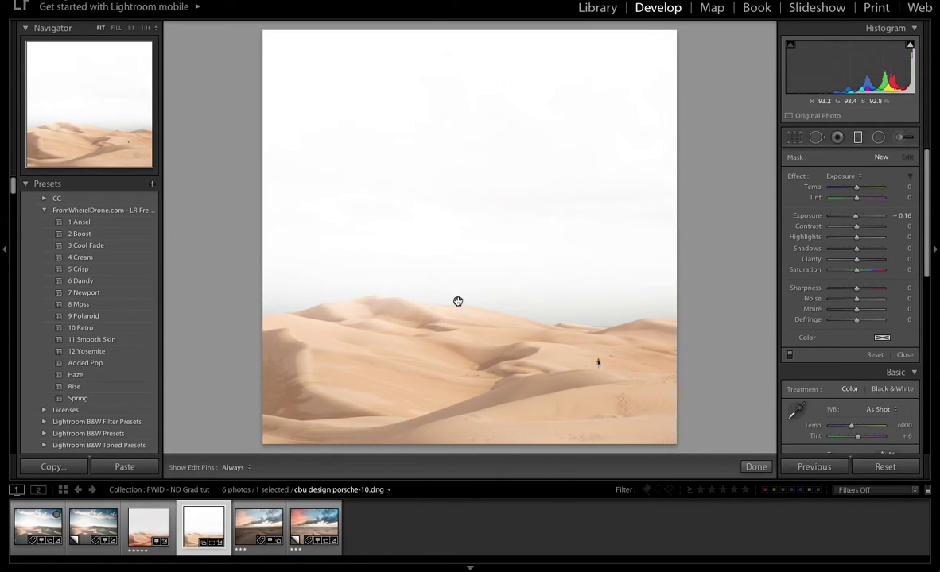
mouse_move(458, 301)
left_mouse_down()
mouse_move(469, 329)
mouse_move(457, 304)
mouse_move(455, 82)
mouse_move(466, 4)
mouse_move(479, 313)
left_mouse_up()
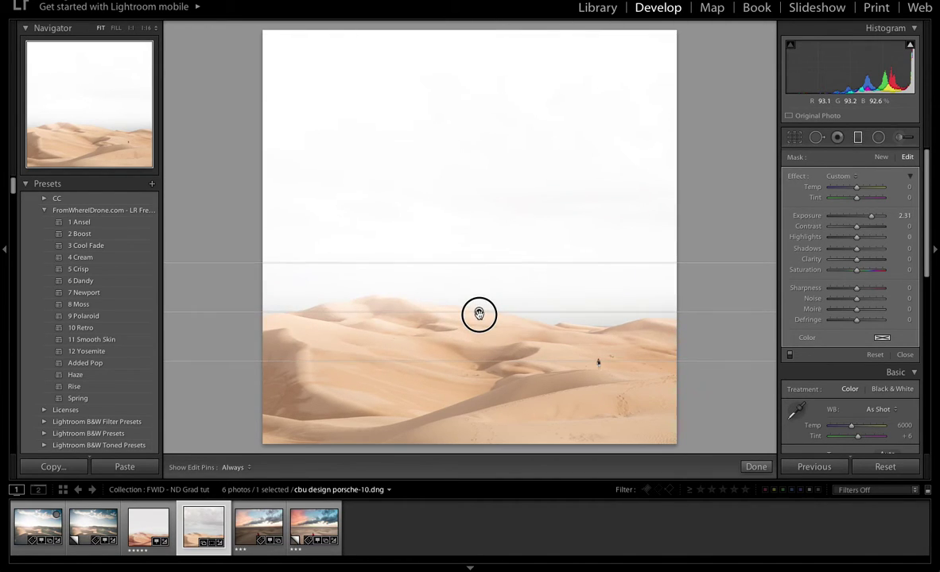
mouse_move(871, 215)
left_mouse_down()
mouse_move(843, 216)
mouse_move(871, 221)
mouse_move(870, 213)
left_mouse_up()
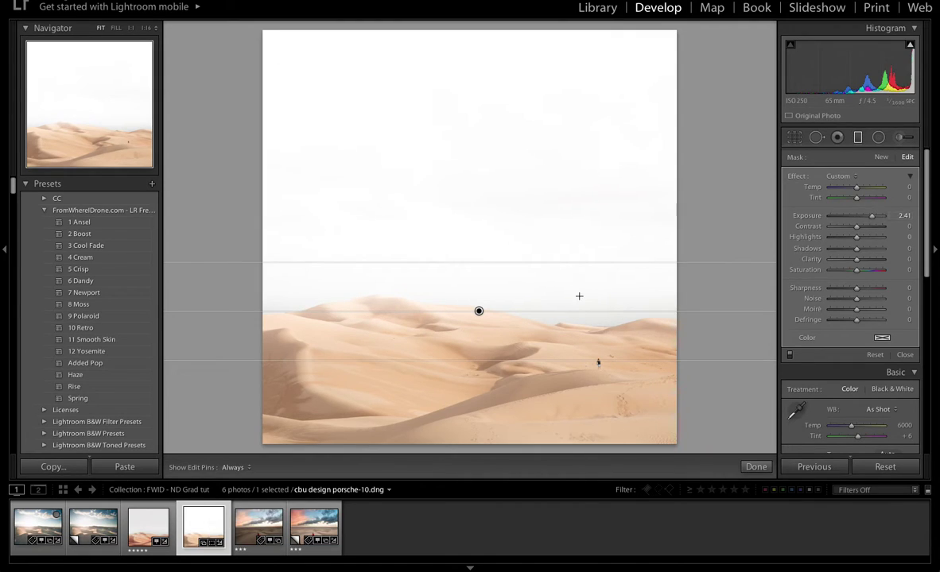
left_click_drag(480, 311, 480, 306)
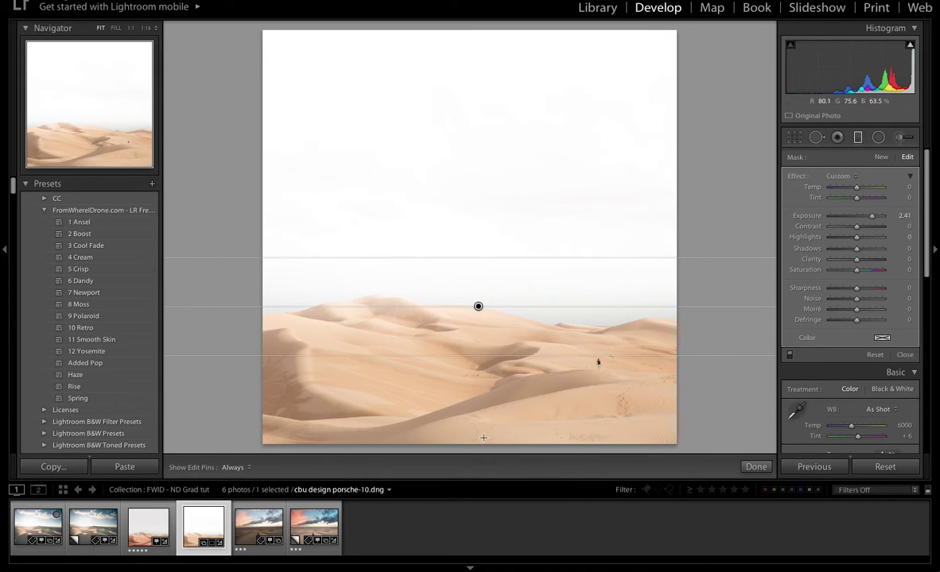
- Drag a second graduated filter up from the bottom edge and set its Exposure to -1.01
left_click_drag(470, 364, 469, 274)
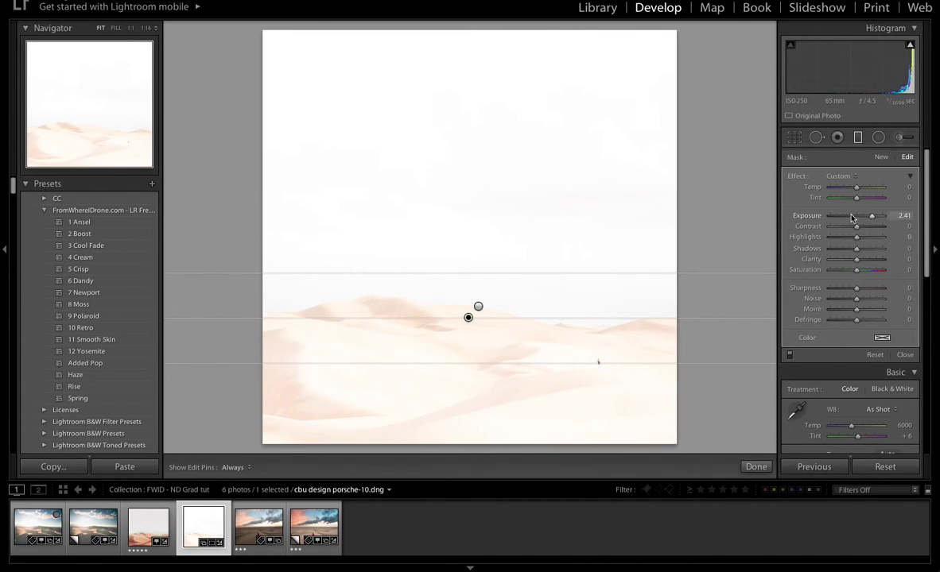
left_click_drag(870, 215, 849, 221)
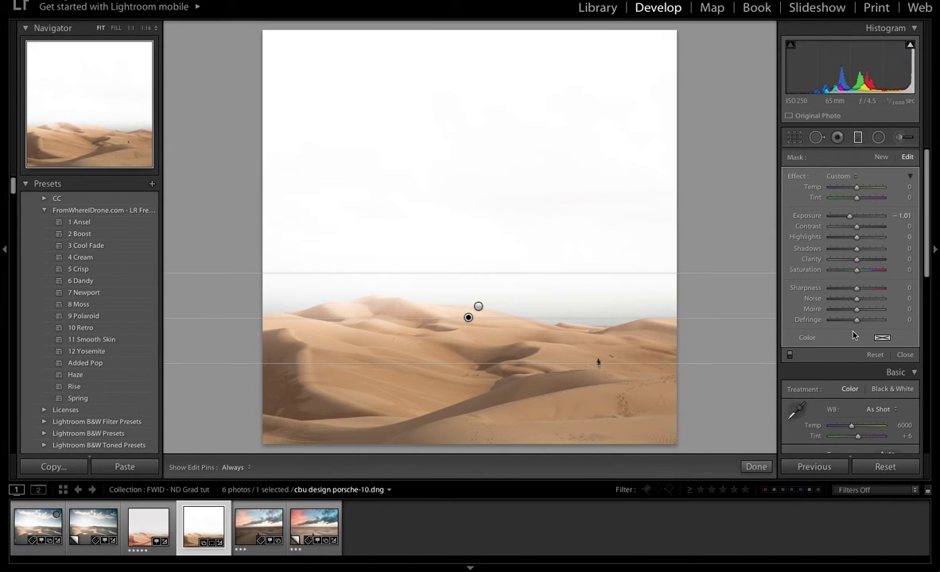
- Give the dunes filter a warm orange colour tint, then switch back to the pink desert photo
left_click(882, 340)
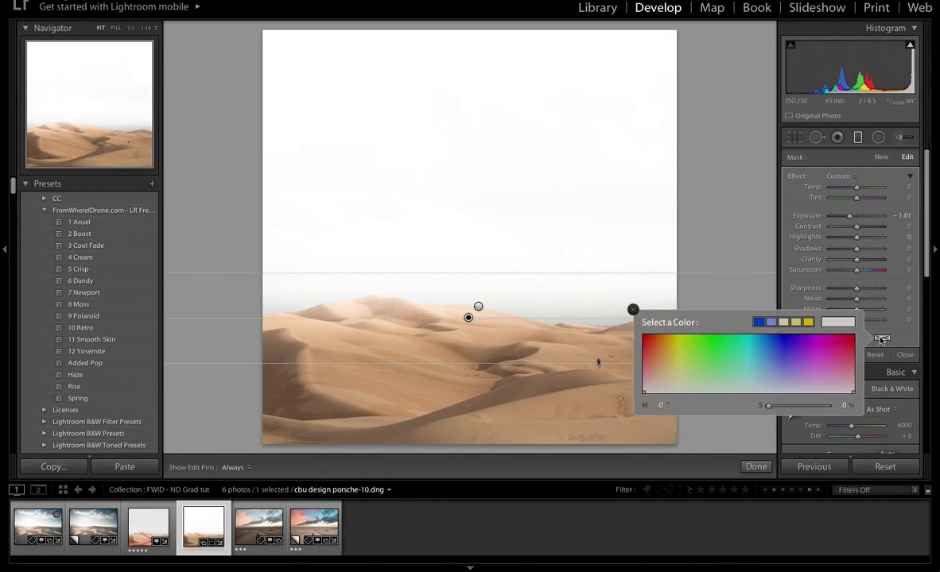
mouse_move(787, 368)
left_mouse_down()
mouse_move(716, 361)
mouse_move(692, 339)
mouse_move(663, 344)
mouse_move(786, 344)
mouse_move(755, 384)
mouse_move(654, 368)
left_mouse_up()
left_click(632, 310)
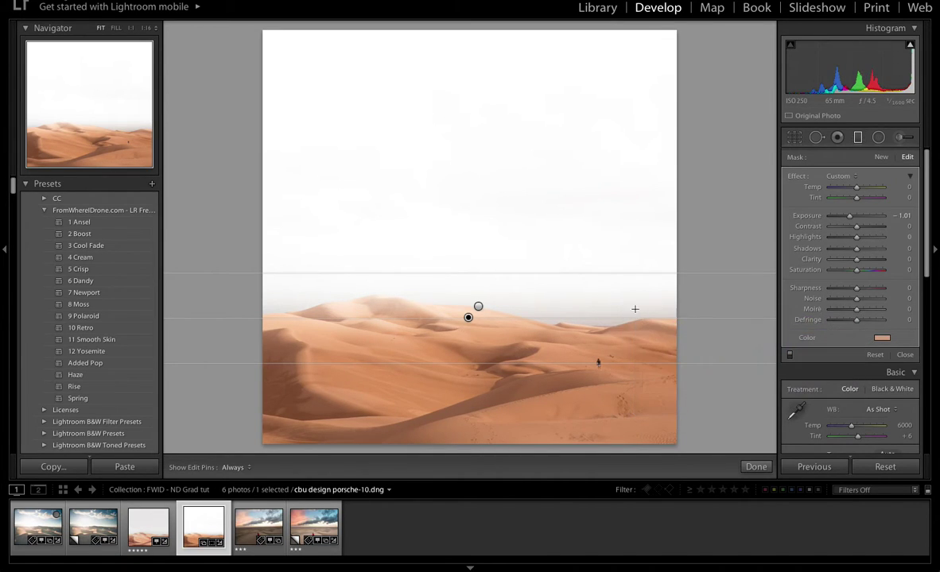
left_click(171, 534)
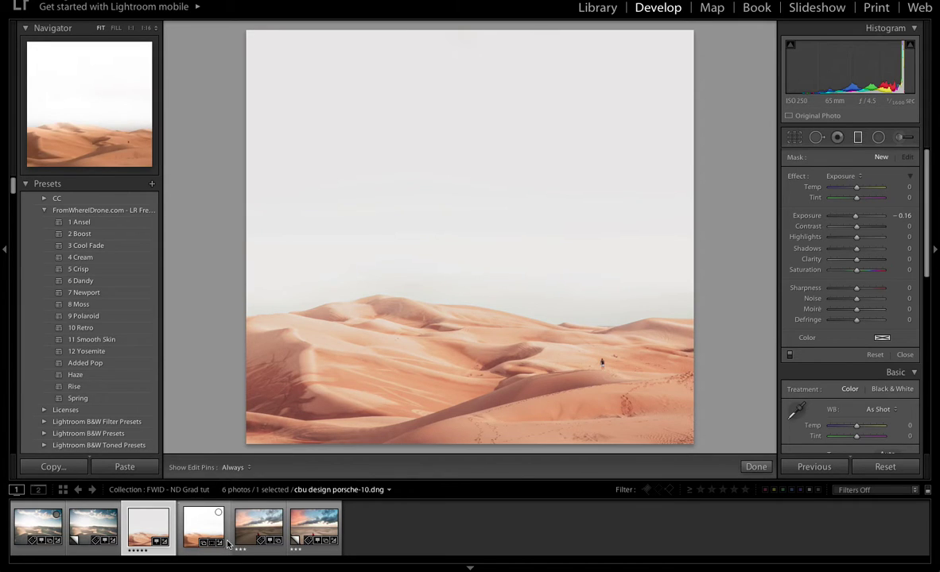
- Switch to the original red-dress desert photo and straighten its horizon with Upright Level
left_click(314, 526)
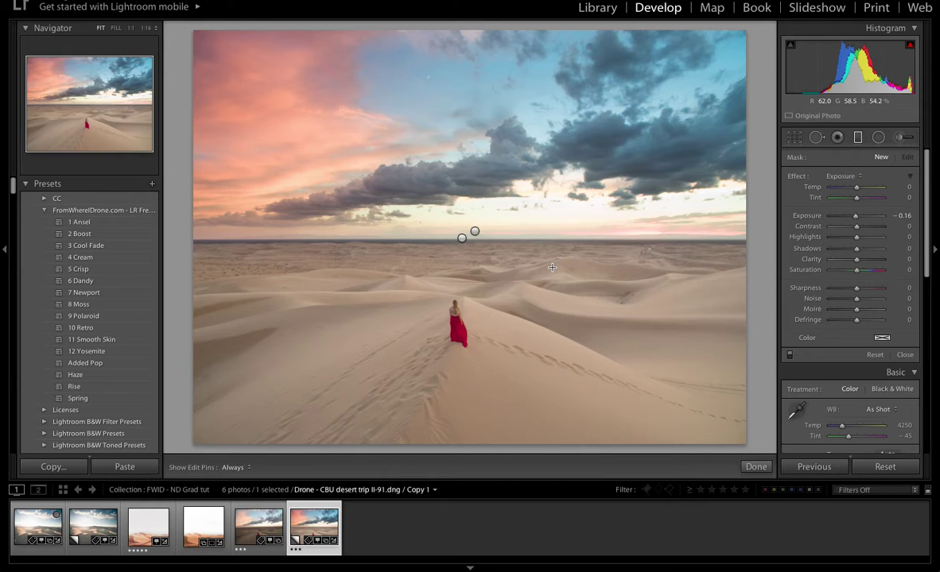
key("Left")
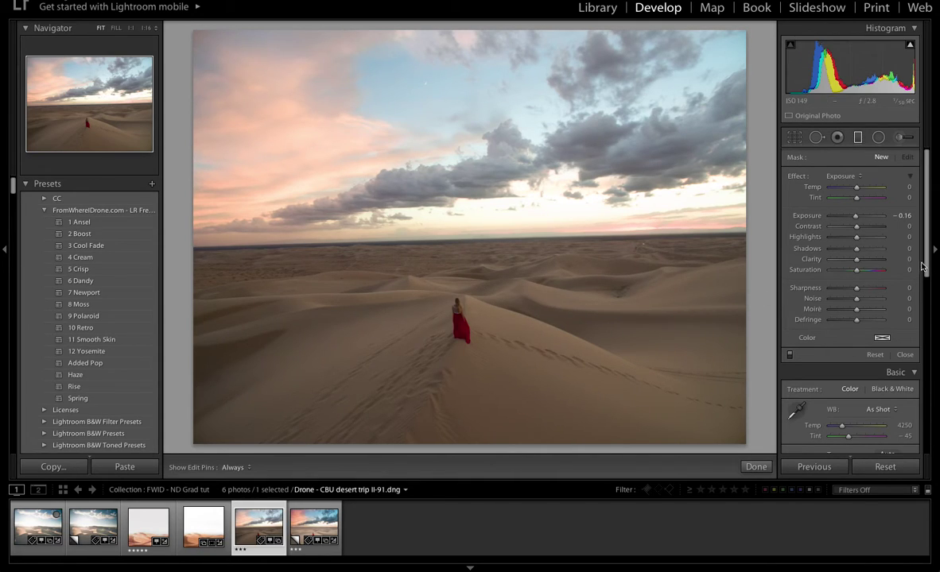
left_click_drag(926, 264, 927, 434)
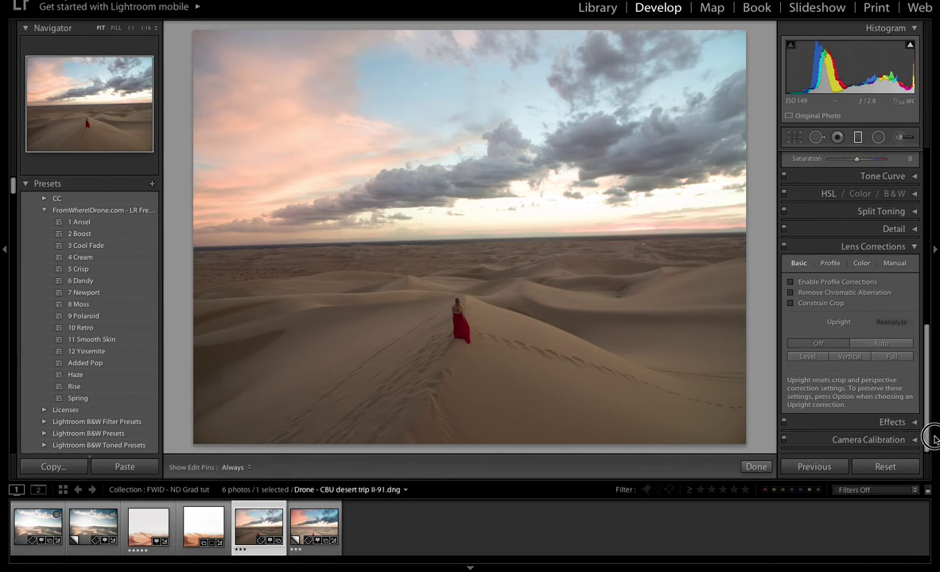
left_click(806, 357)
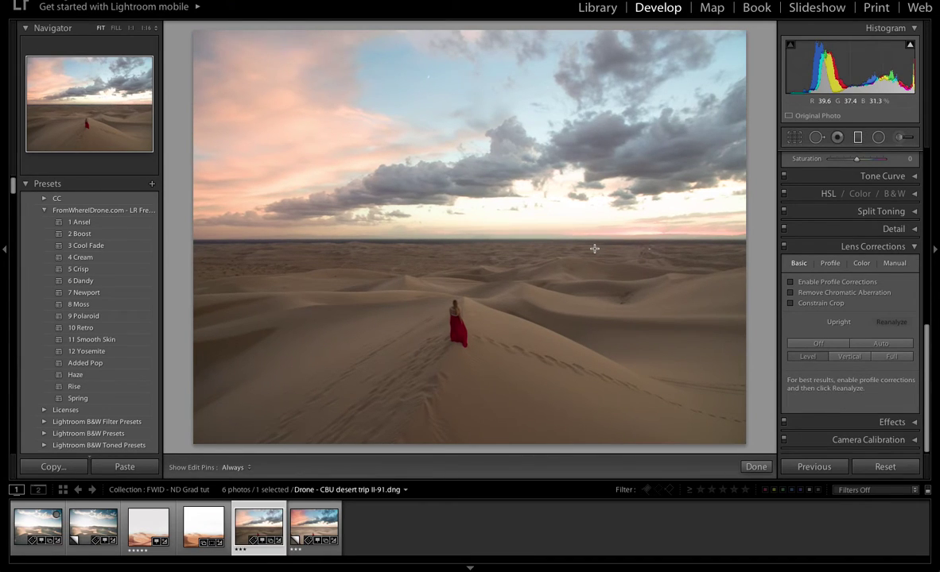
- Draw a radial filter ellipse over the upper-left sky with Invert Mask checked
left_click_drag(922, 407, 901, 177)
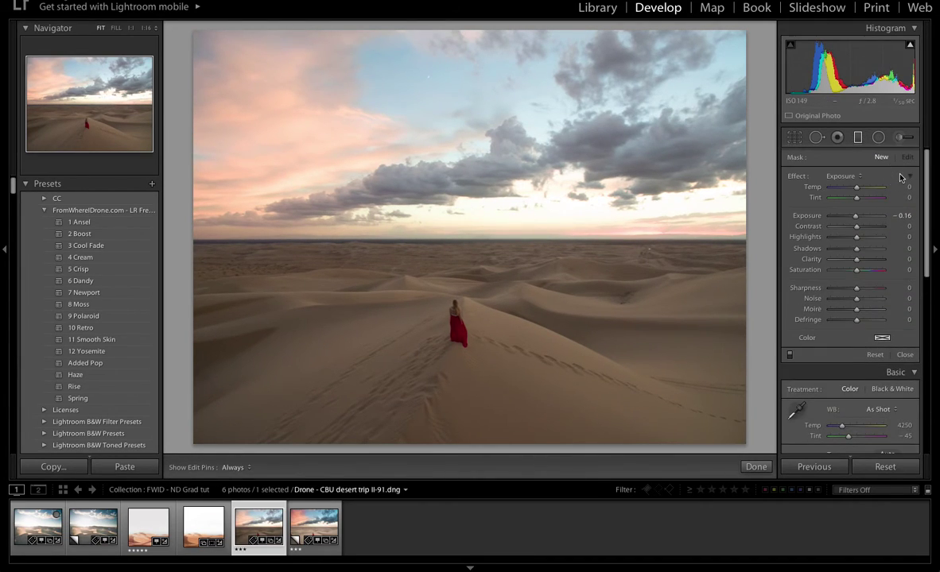
left_click(877, 138)
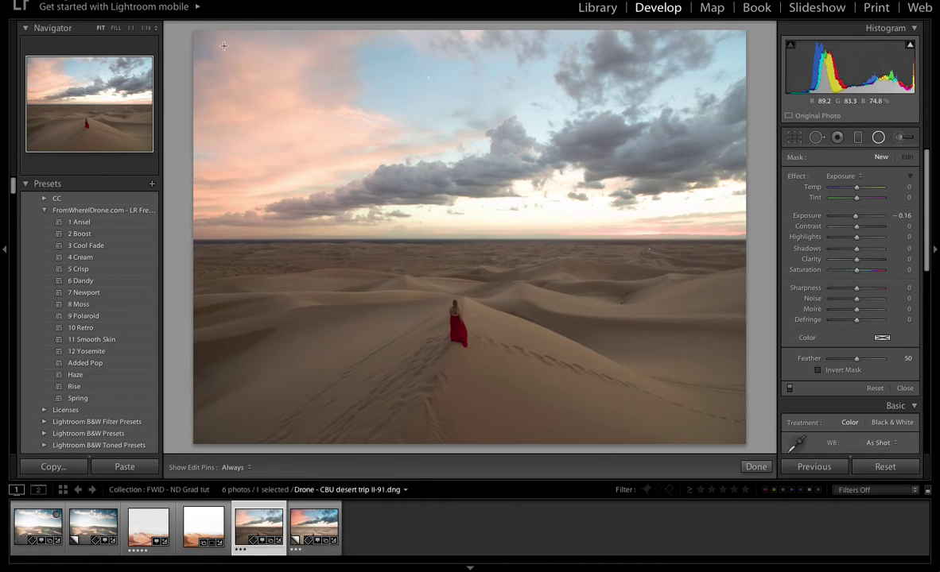
left_click_drag(218, 64, 451, 209)
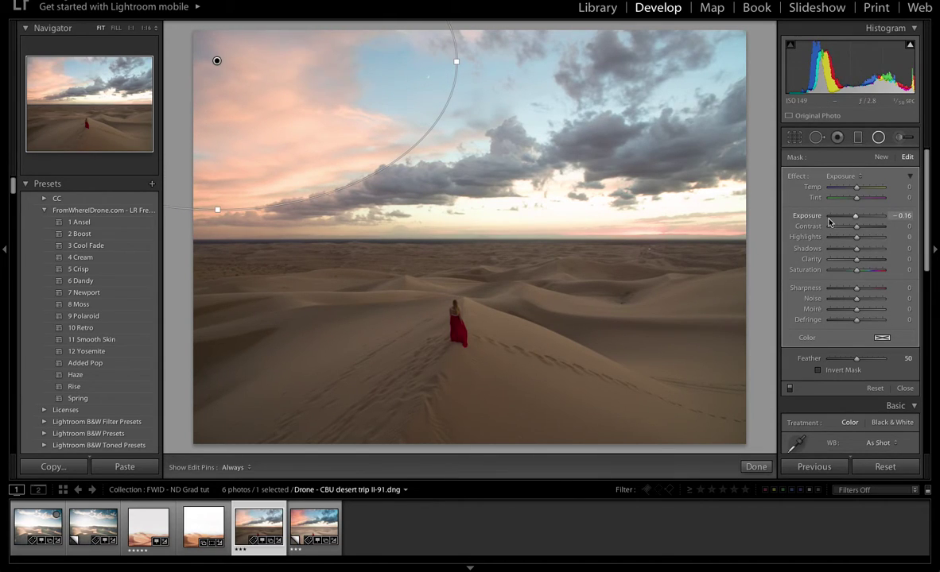
left_click_drag(851, 221, 844, 217)
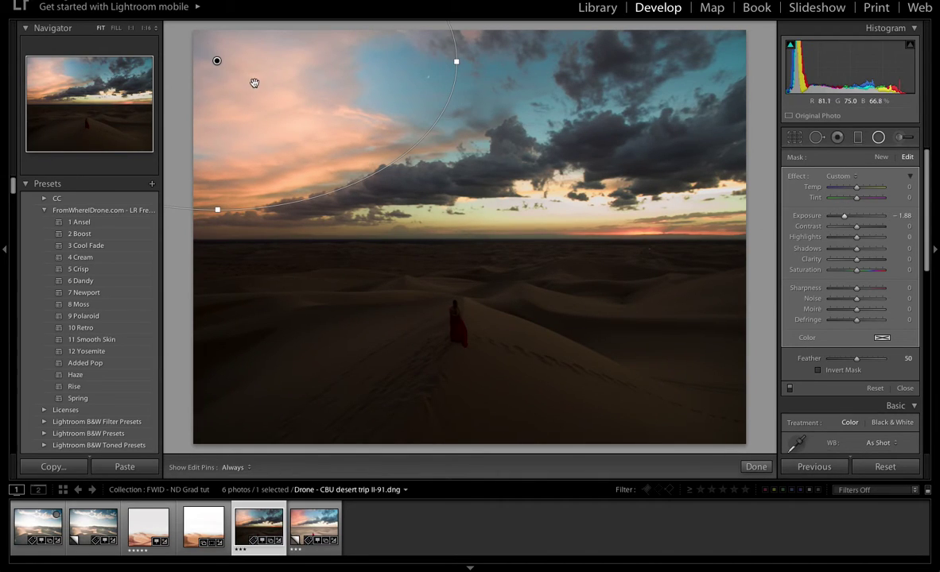
left_click(819, 371)
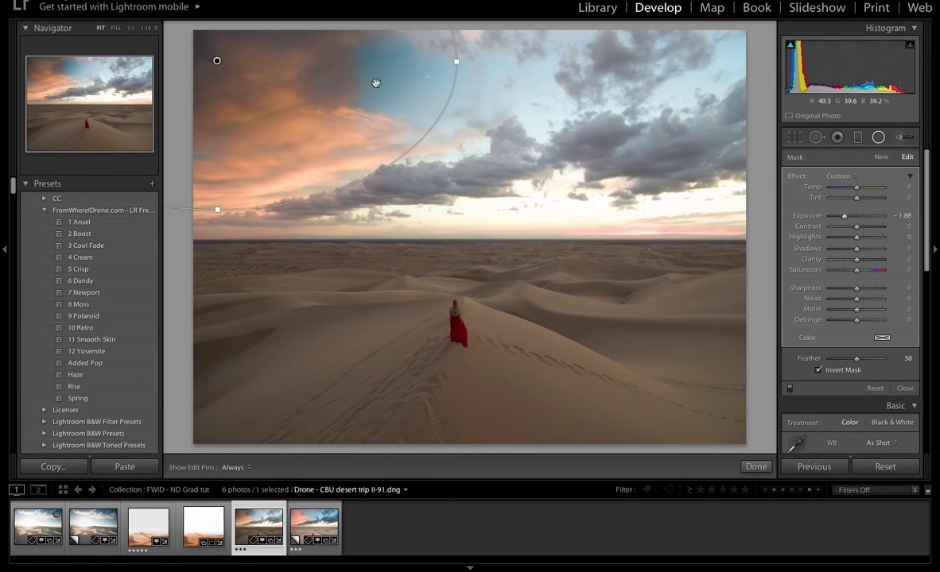
- Set the radial mask's Feather to 79 and reset its Exposure to zero
mouse_move(845, 215)
left_mouse_down()
mouse_move(887, 217)
mouse_move(841, 216)
left_mouse_up()
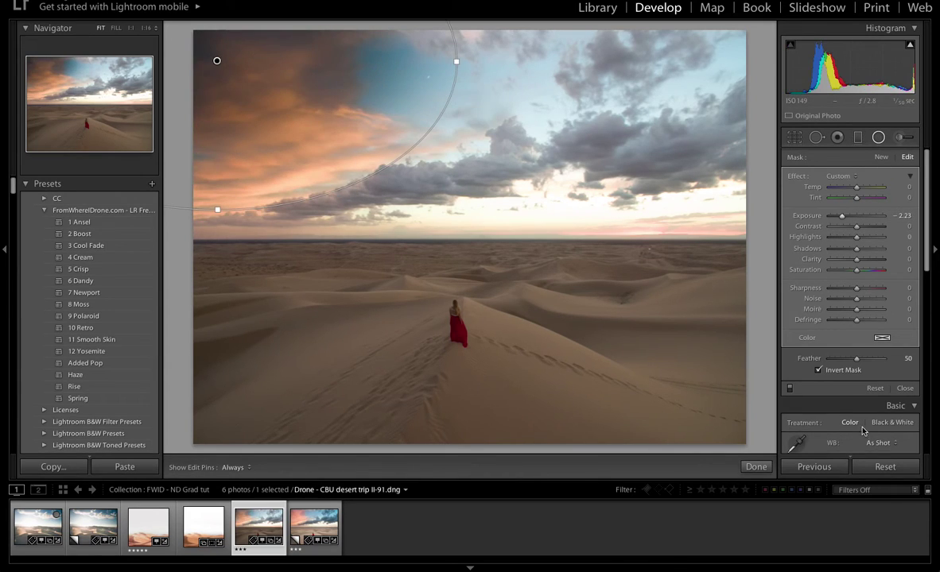
mouse_move(858, 358)
left_mouse_down()
mouse_move(898, 361)
mouse_move(807, 365)
mouse_move(874, 368)
left_mouse_up()
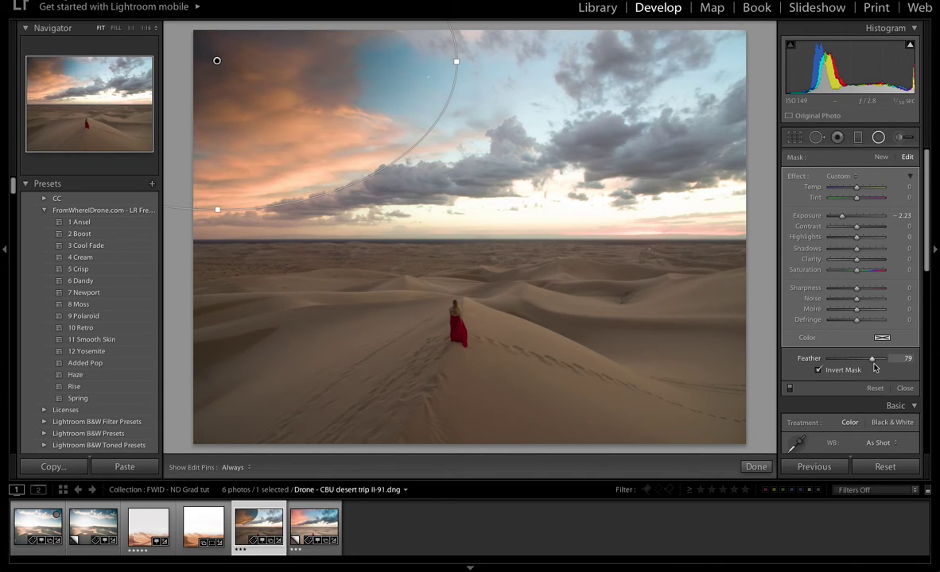
double_click(856, 217)
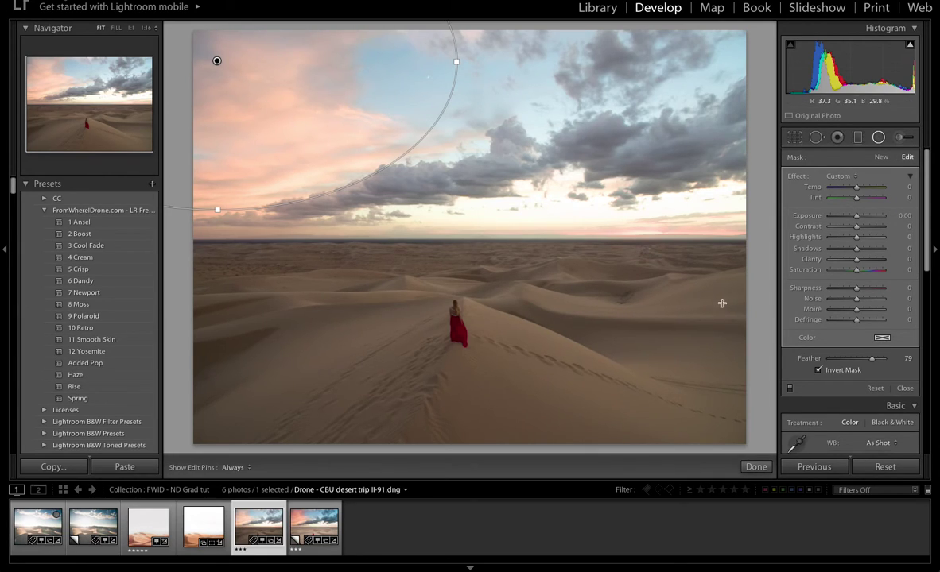
left_click(884, 339)
- Tint the upper-left radial mask pink and draw a new ellipse over the upper-right sky
left_click_drag(677, 354, 644, 357)
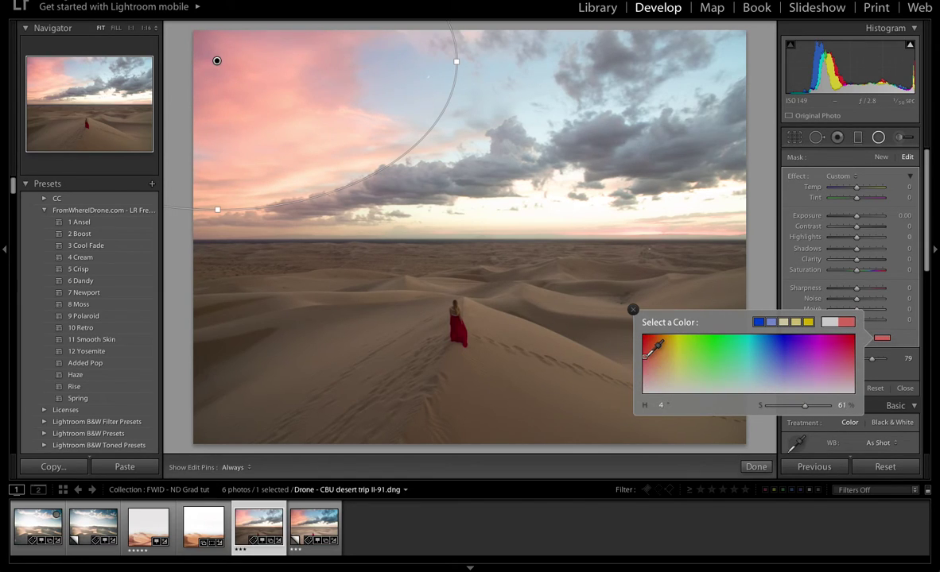
left_click(633, 308)
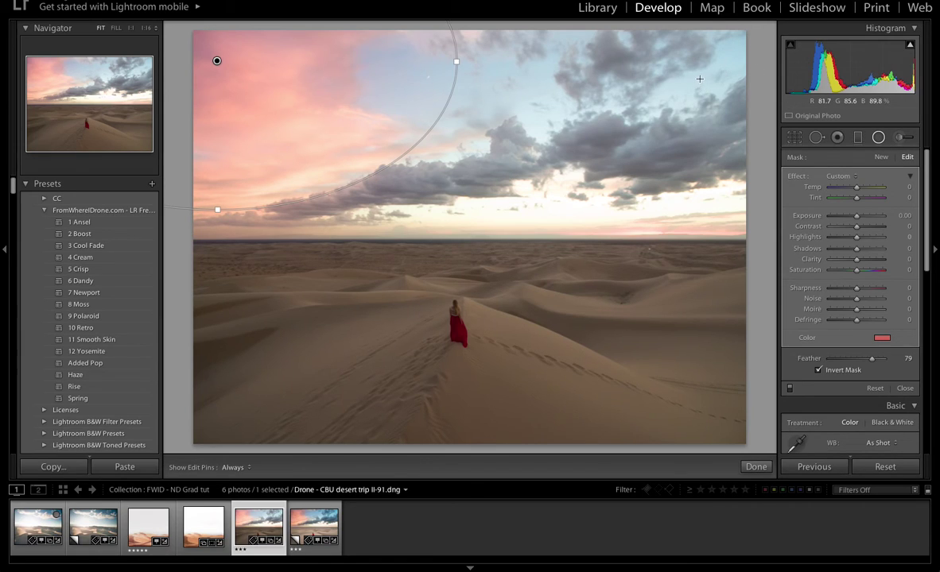
left_click_drag(698, 79, 382, 219)
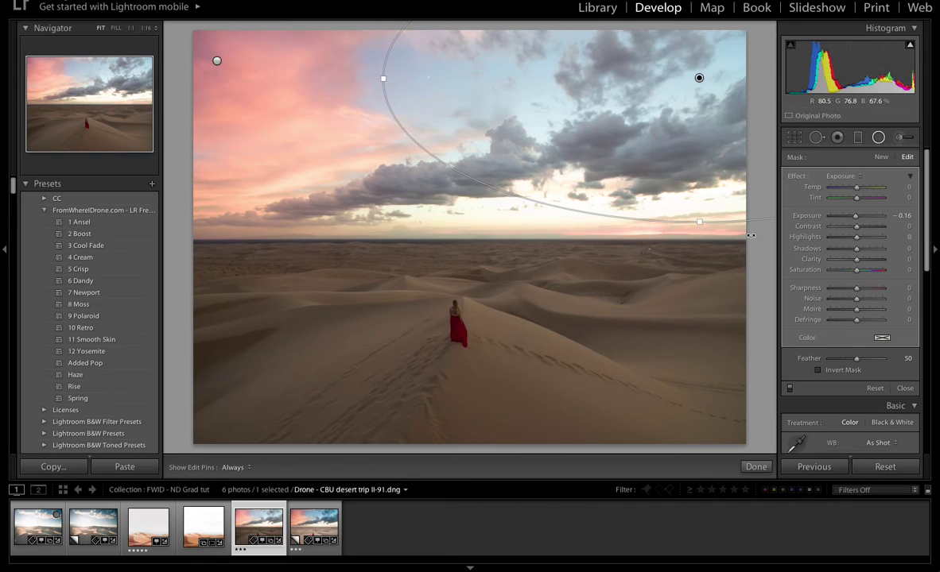
- Tint the upper-right mask light blue inside the ellipse, softening it to a subtle teal
left_click(881, 338)
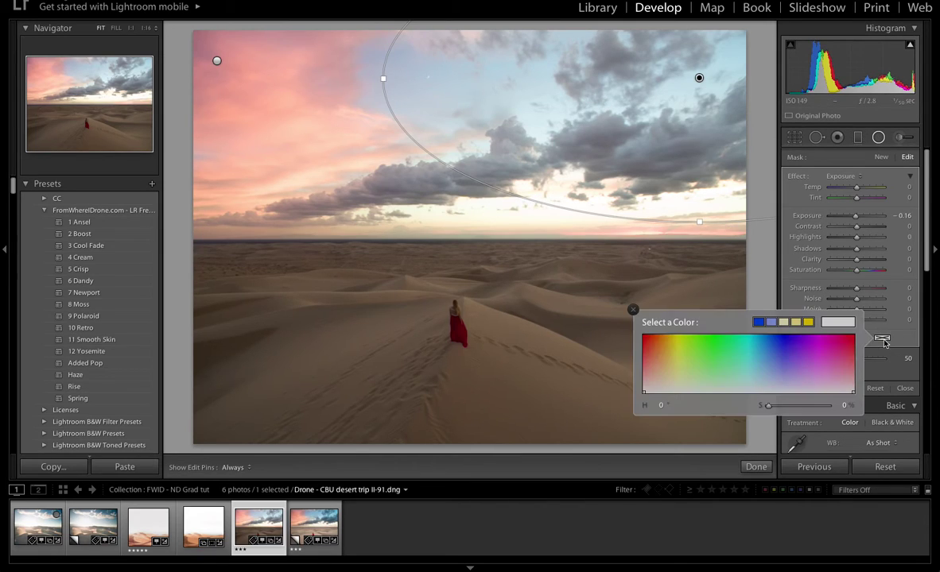
left_click(757, 365)
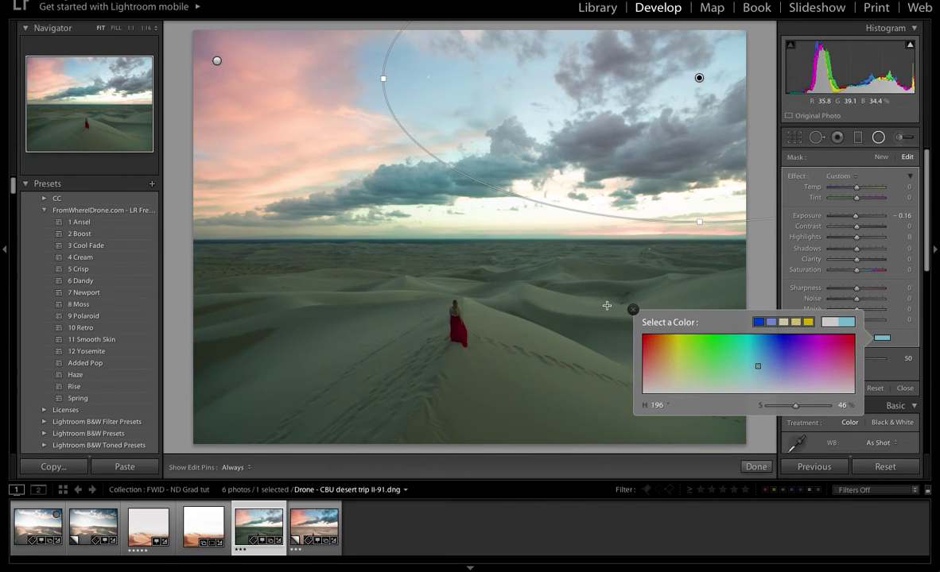
key("Return")
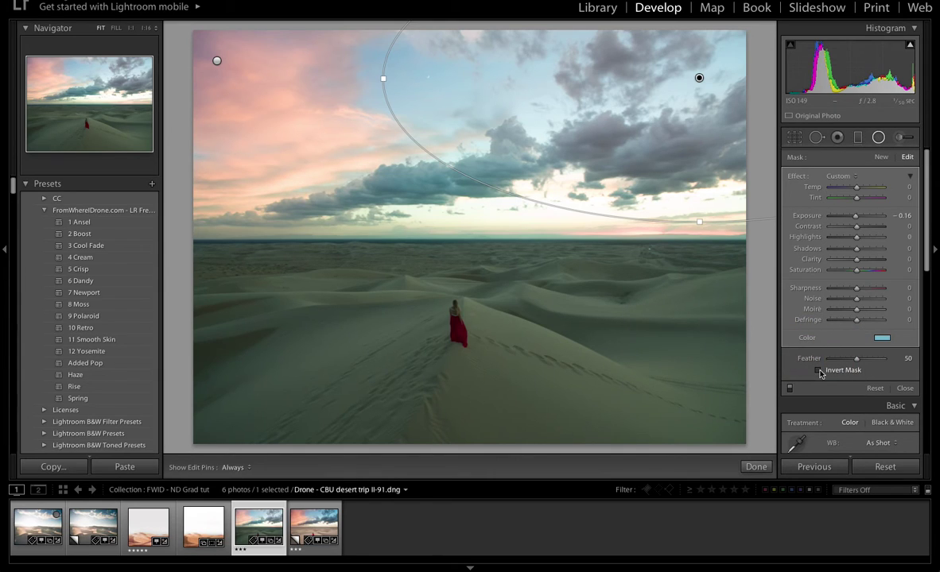
key("apostrophe")
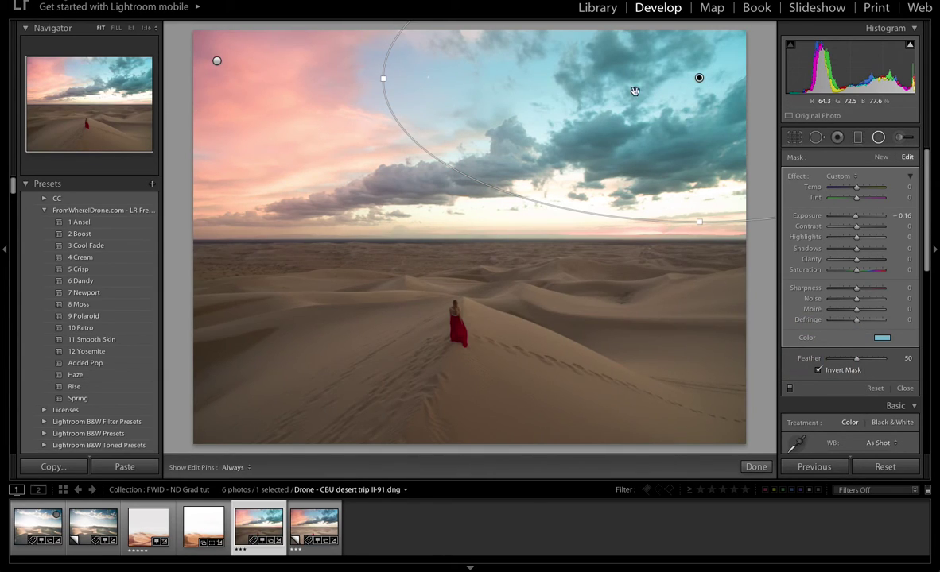
left_click(881, 338)
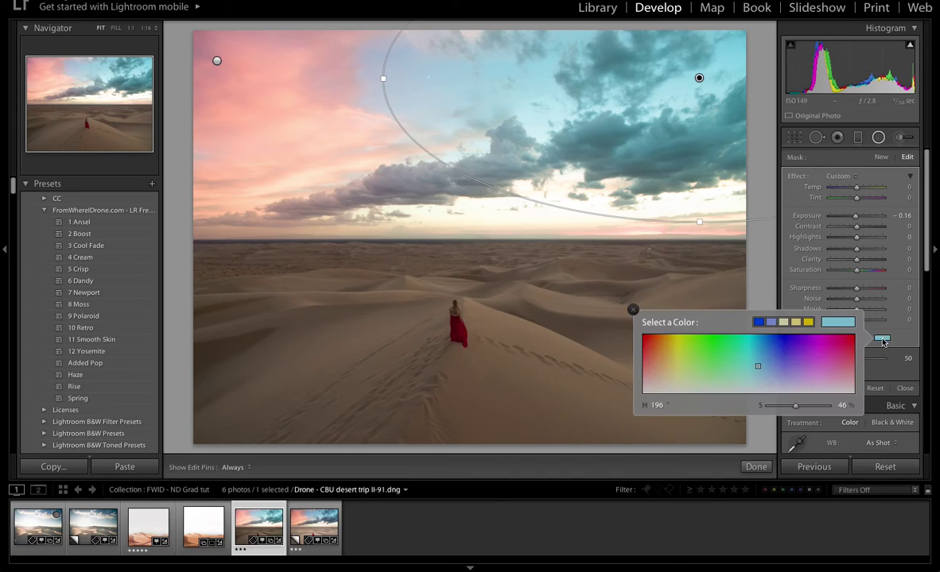
left_click_drag(762, 362, 756, 373)
left_click(632, 310)
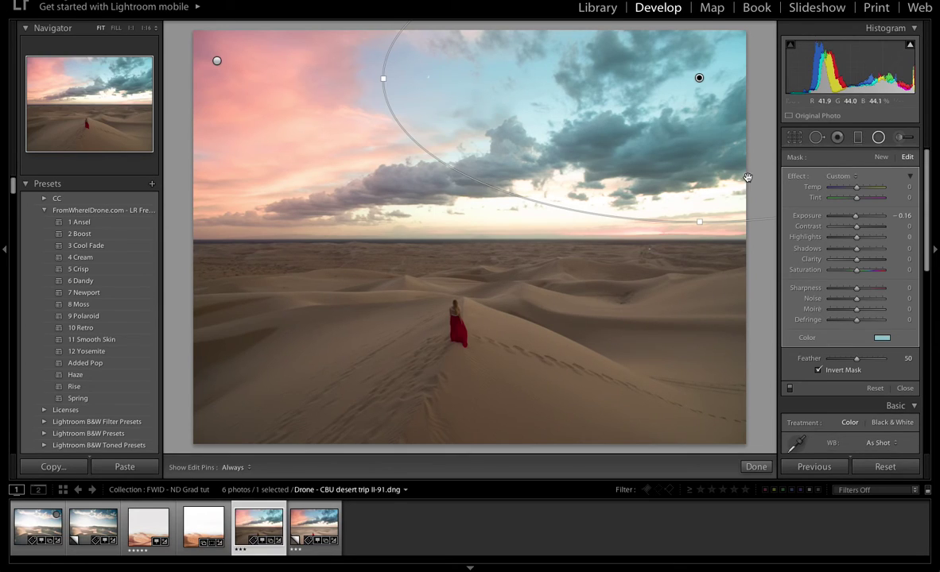
- Drag a graduated filter from the horizon over the dunes with Exposure 0.94 and Saturation -17
left_click(856, 138)
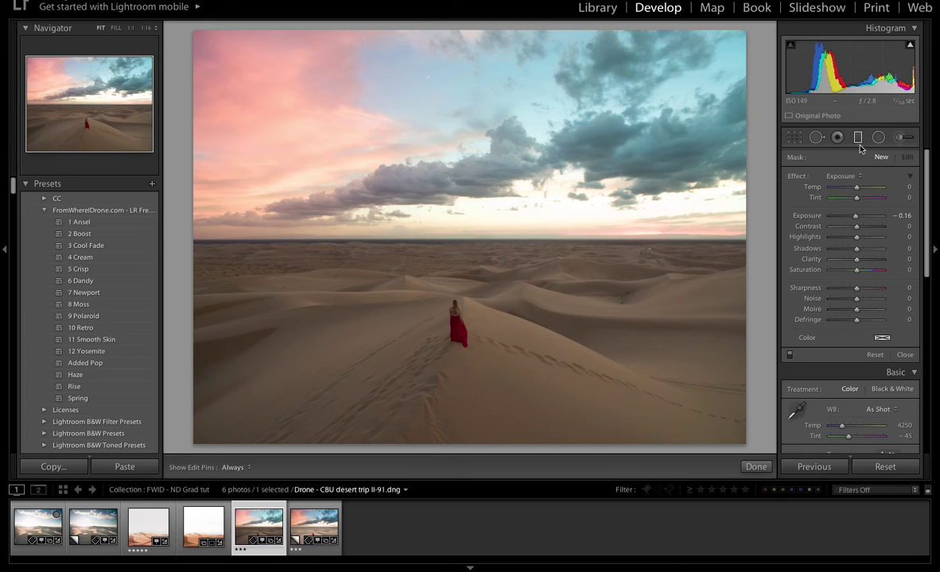
left_click_drag(464, 266, 463, 221)
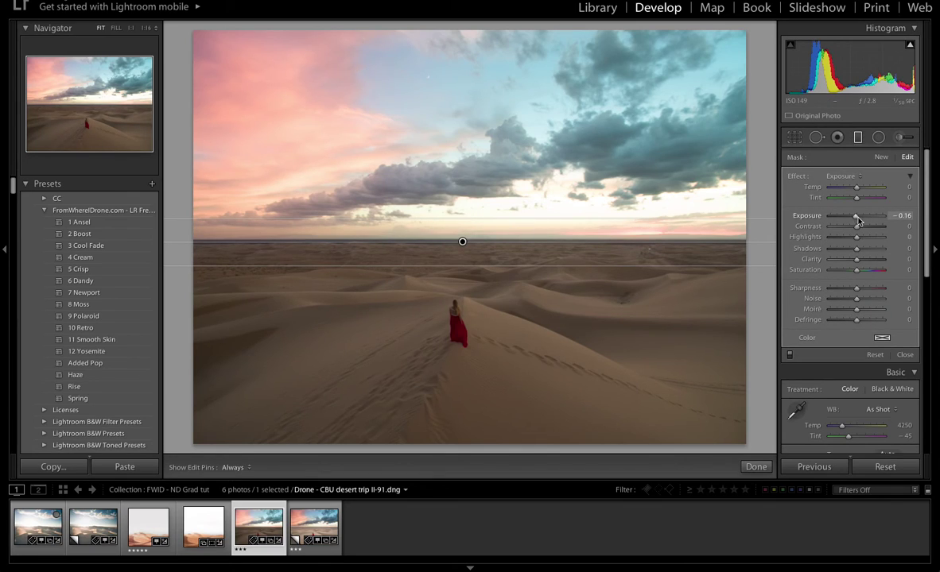
left_click_drag(855, 217, 860, 216)
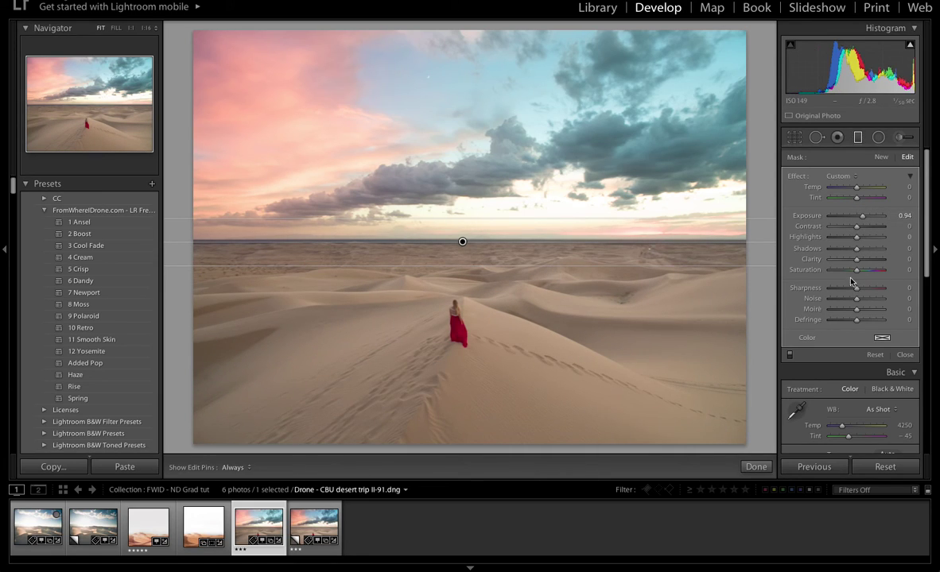
left_click_drag(853, 272, 851, 272)
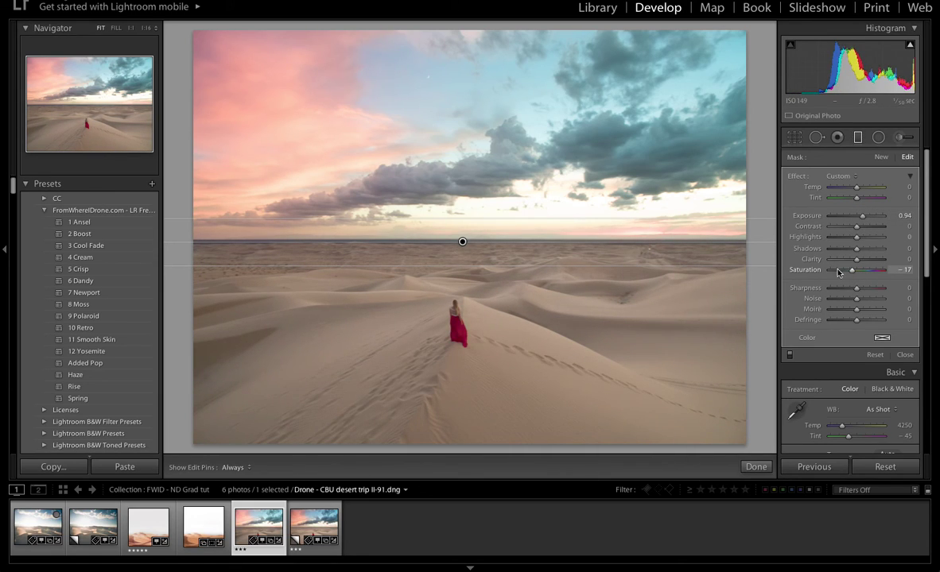
key("backslash")
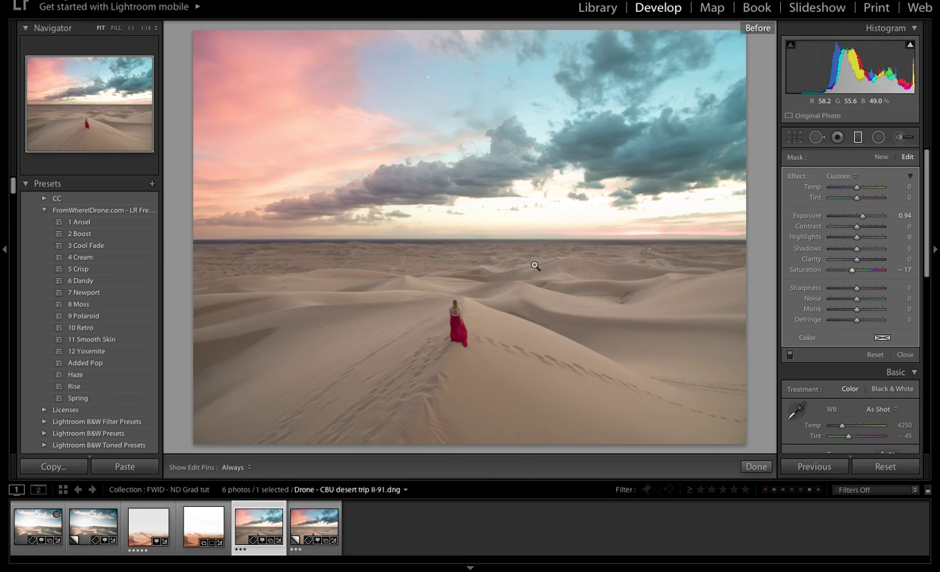
key("backslash")
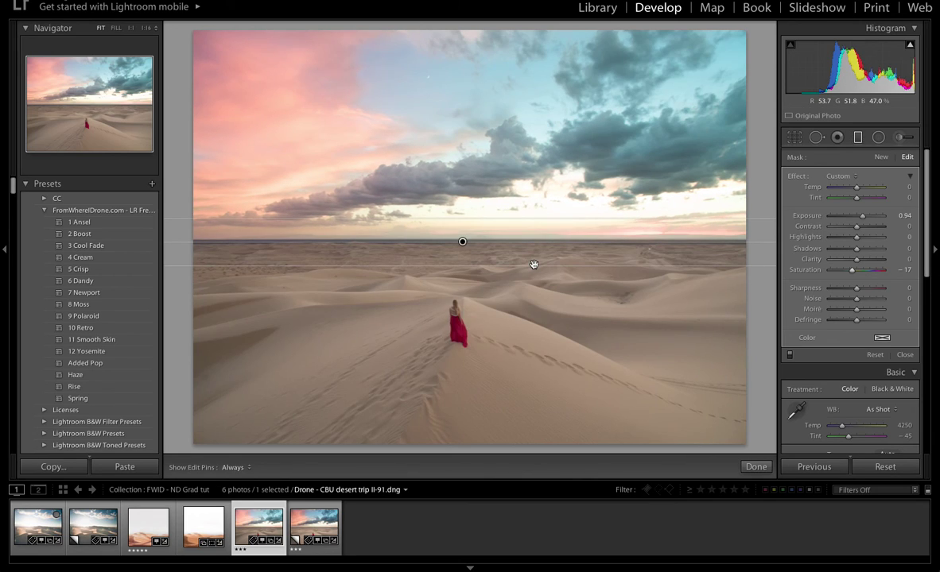
key("backslash")
key("backslash")
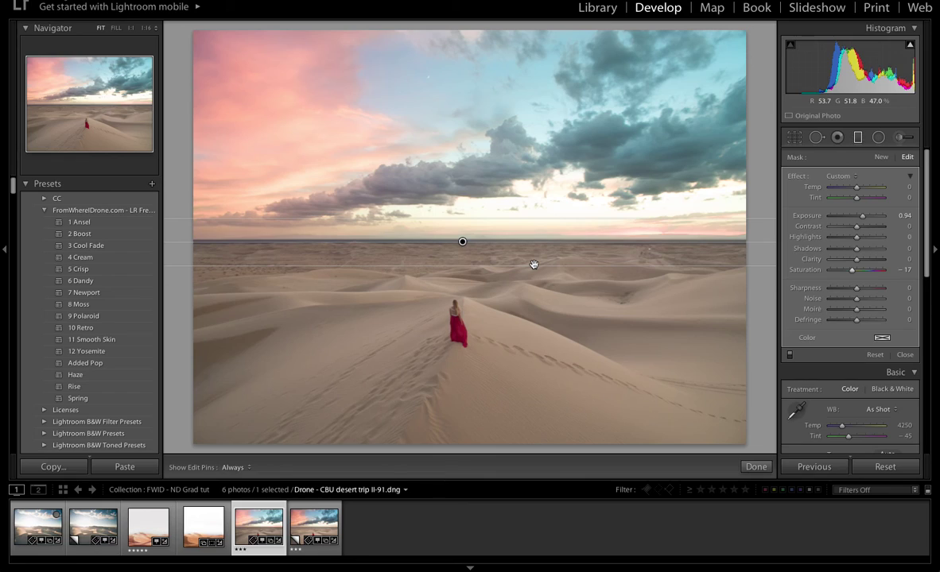